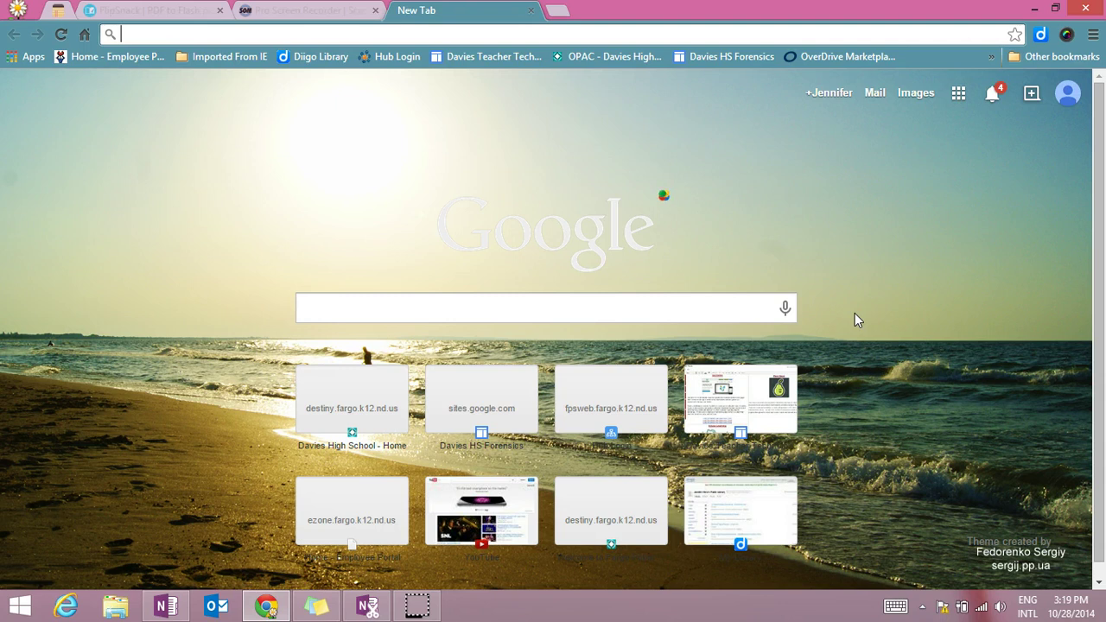
# Search the Chrome Web Store for "awesome screenshot capture & annotate"
pyautogui.click(418, 596)
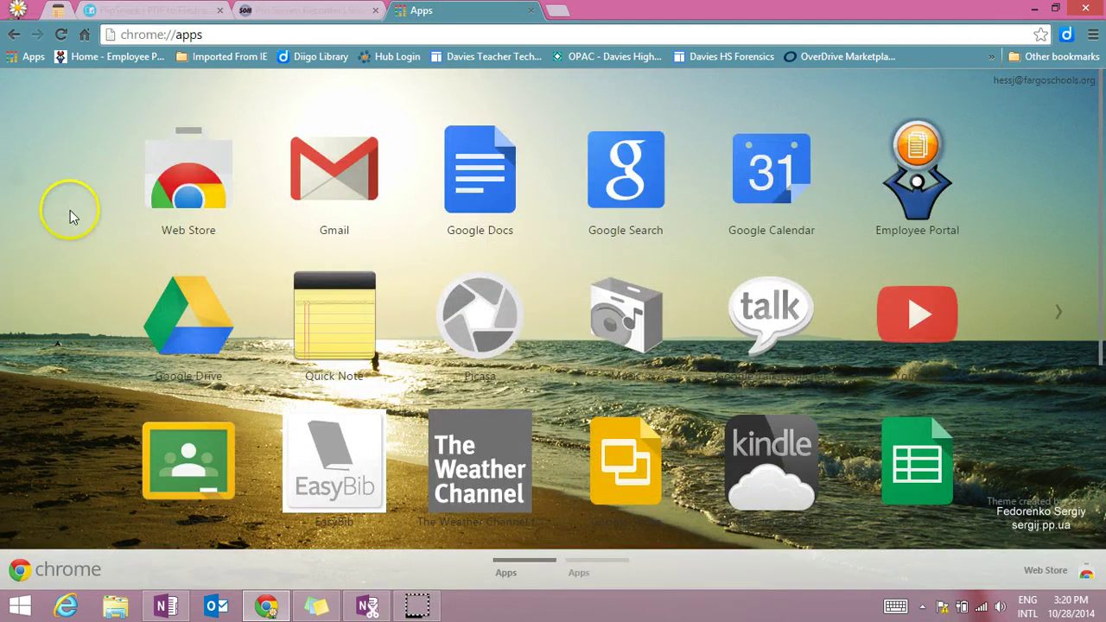
pyautogui.click(179, 186)
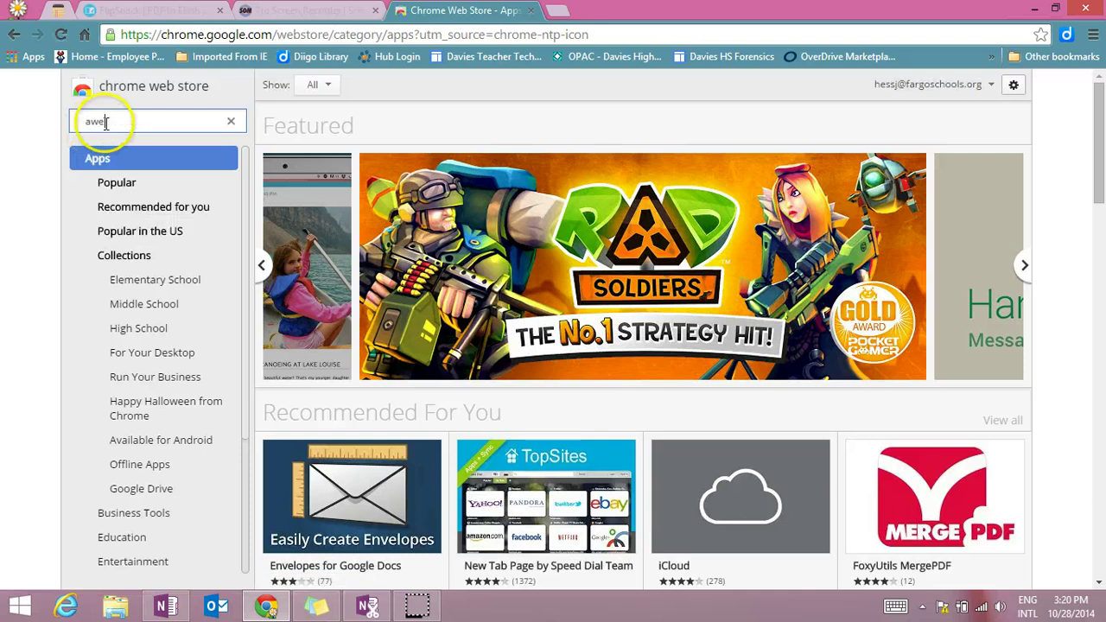
pyautogui.write('s')
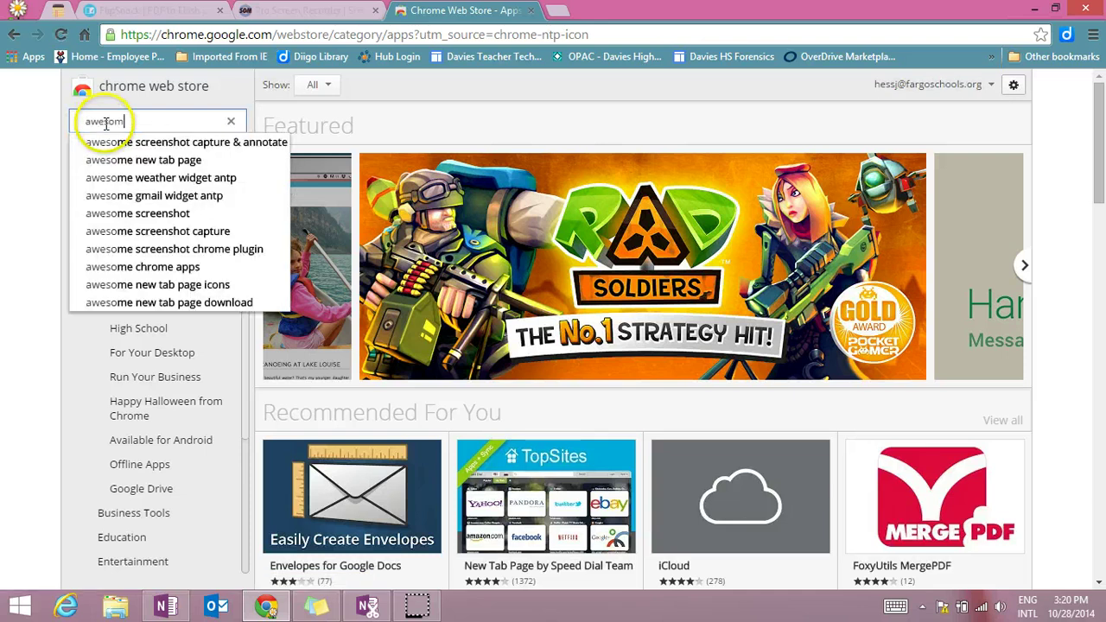
pyautogui.write('om')
pyautogui.press('Down')
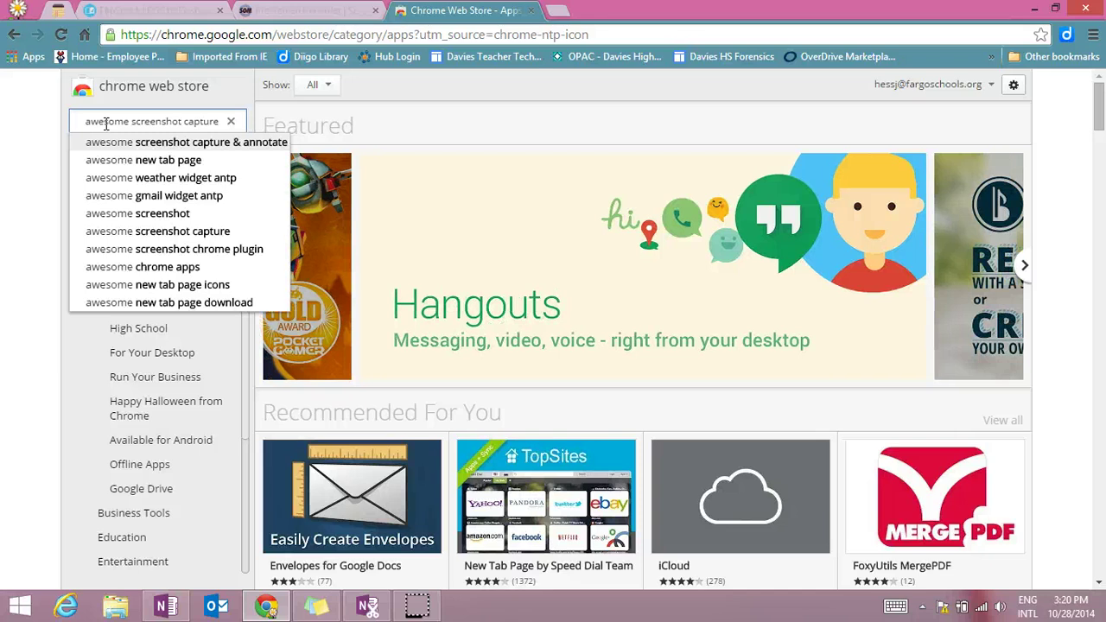
pyautogui.press('Return')
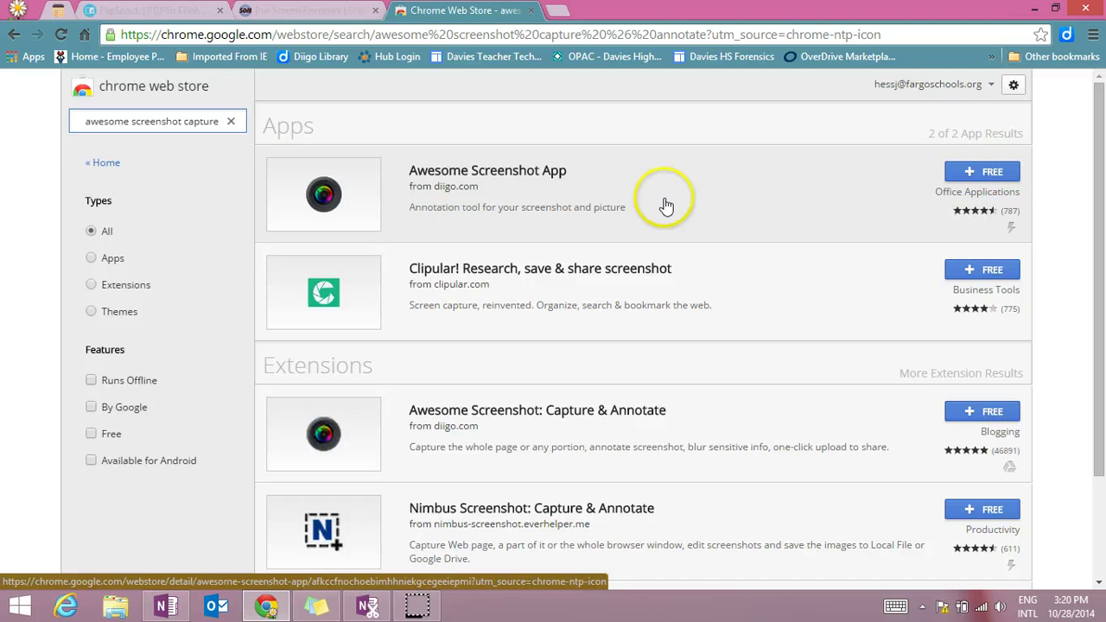
# Add the free Awesome Screenshot: Capture & Annotate extension to the browser and close its welcome and changelog pages
pyautogui.scroll(-3, 666, 199)
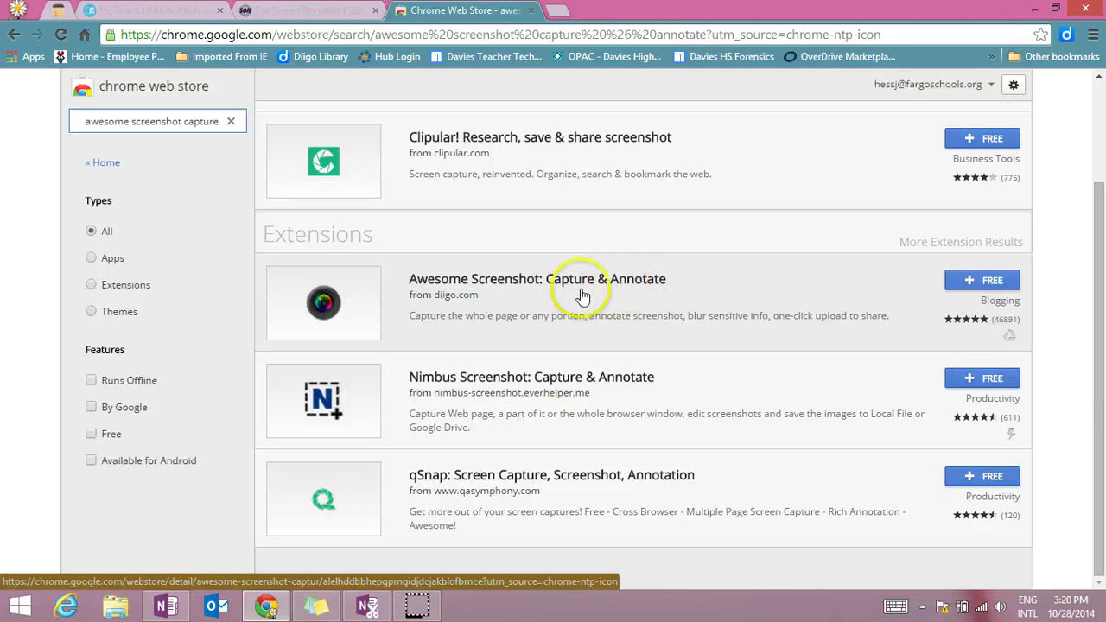
pyautogui.click(994, 284)
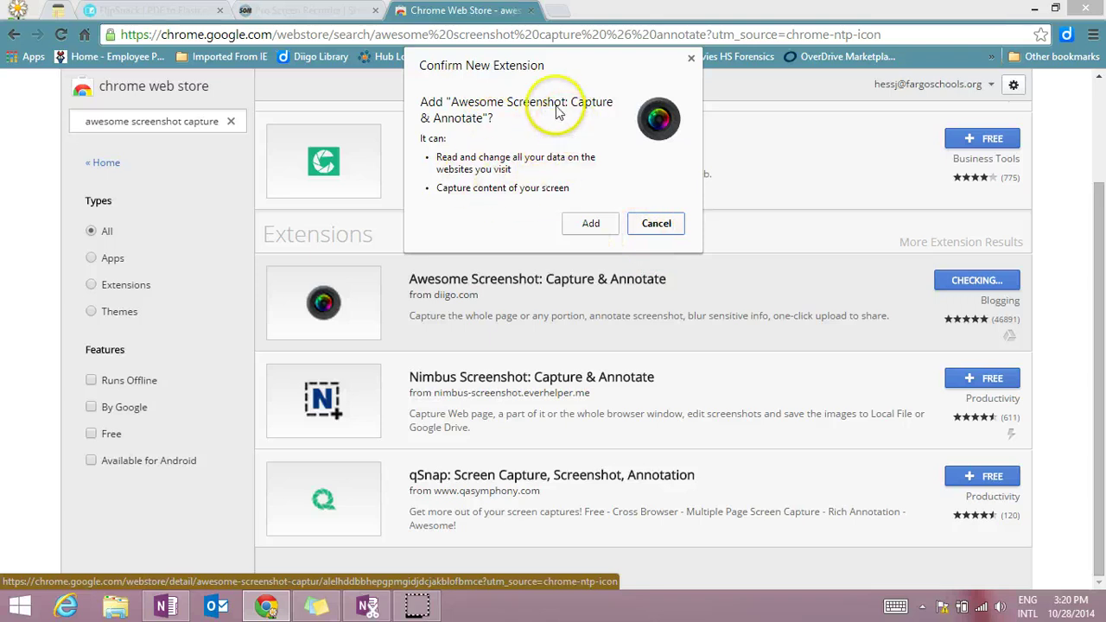
pyautogui.click(591, 223)
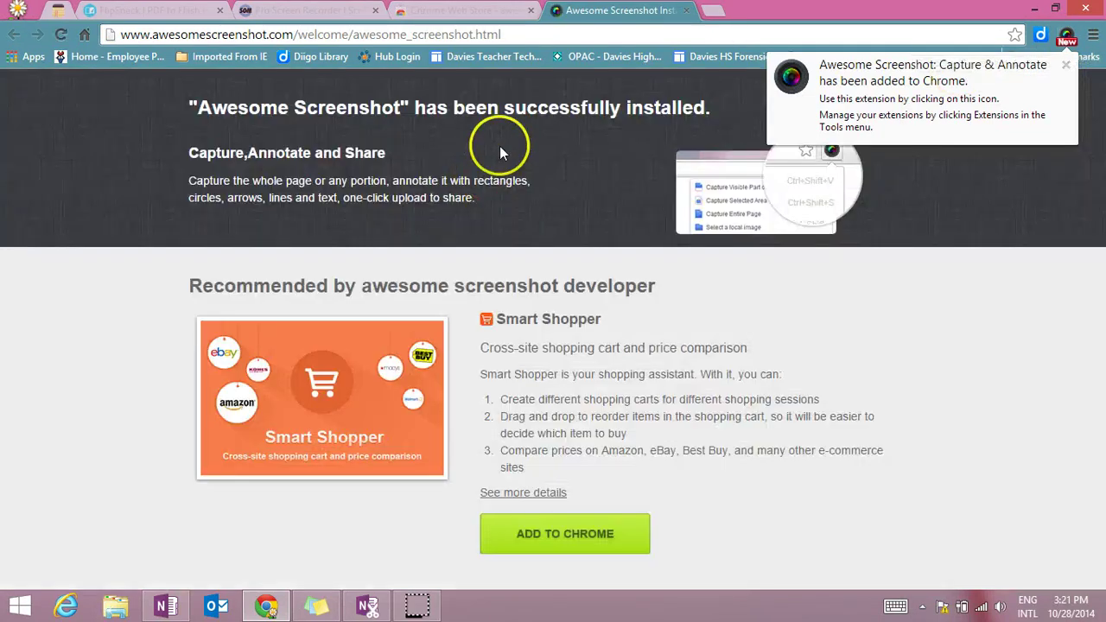
pyautogui.click(687, 9)
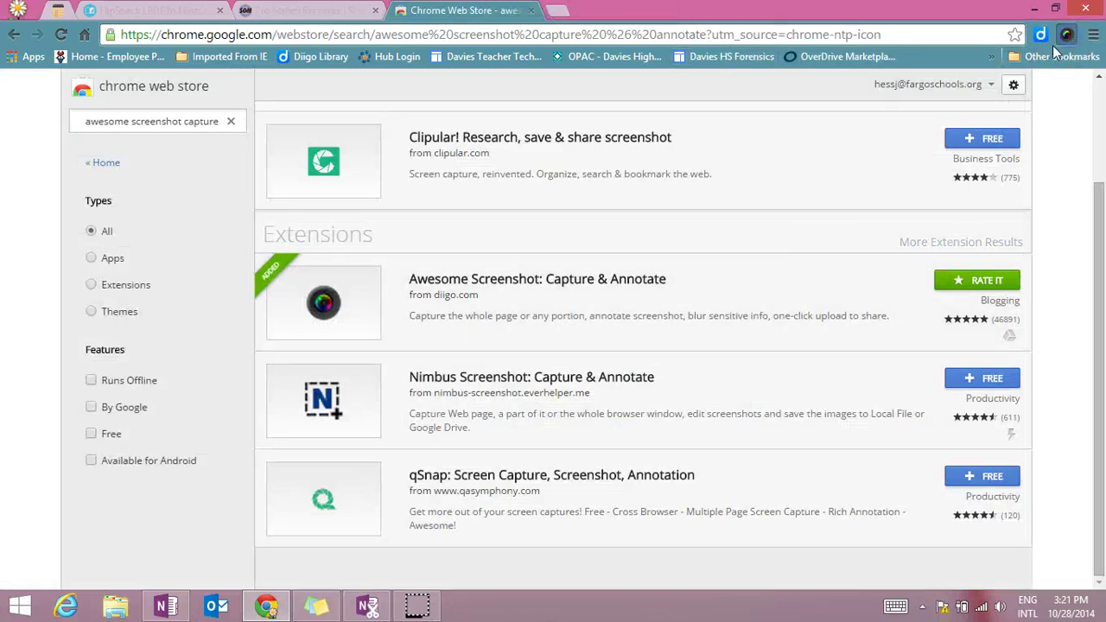
pyautogui.click(1068, 36)
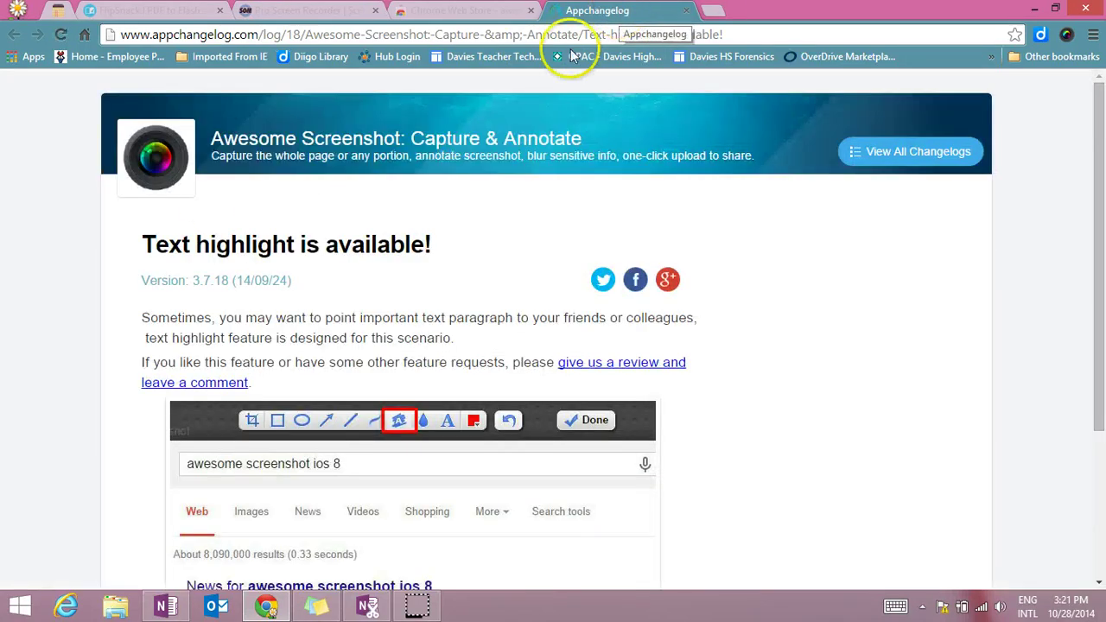
pyautogui.click(687, 12)
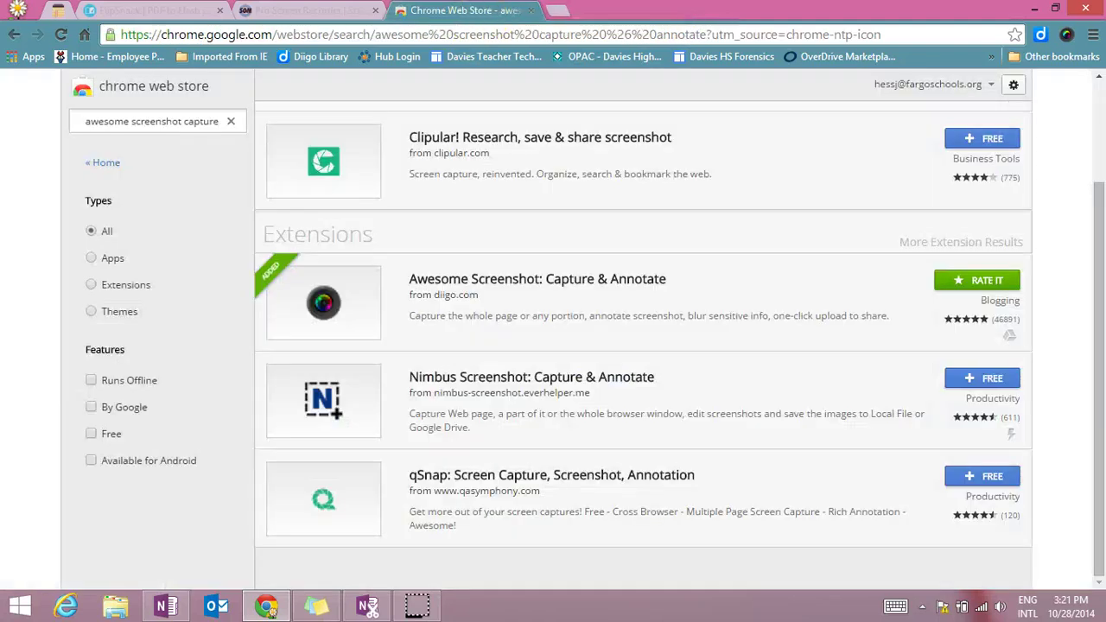
# Capture a selected area of the FlipSnack page, from the header logo down to the row of layout thumbnails
pyautogui.click(143, 11)
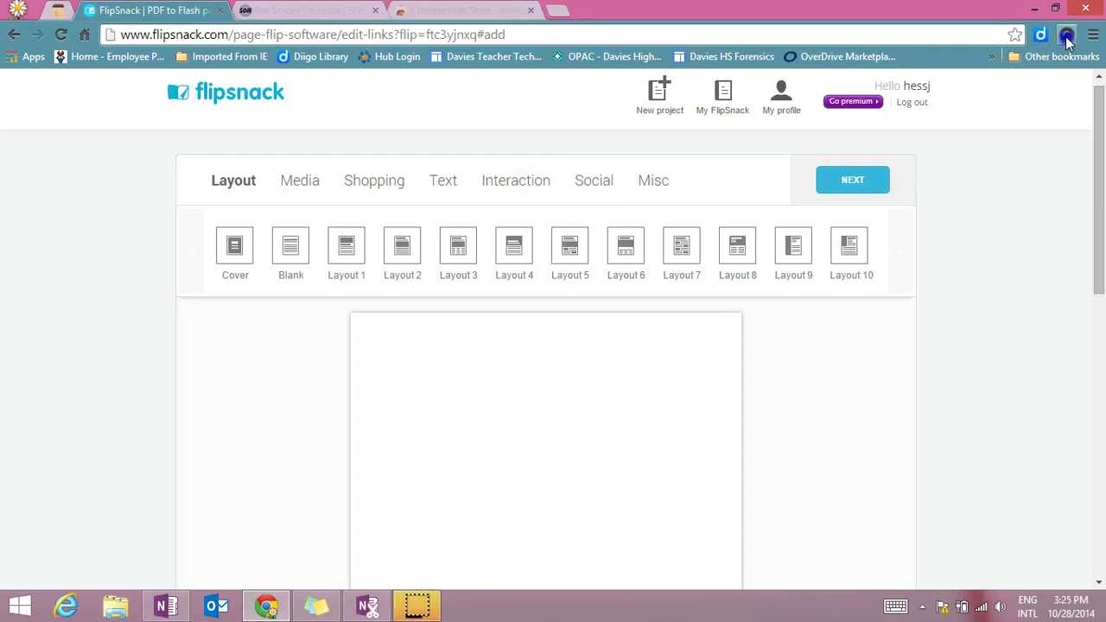
pyautogui.click(1066, 38)
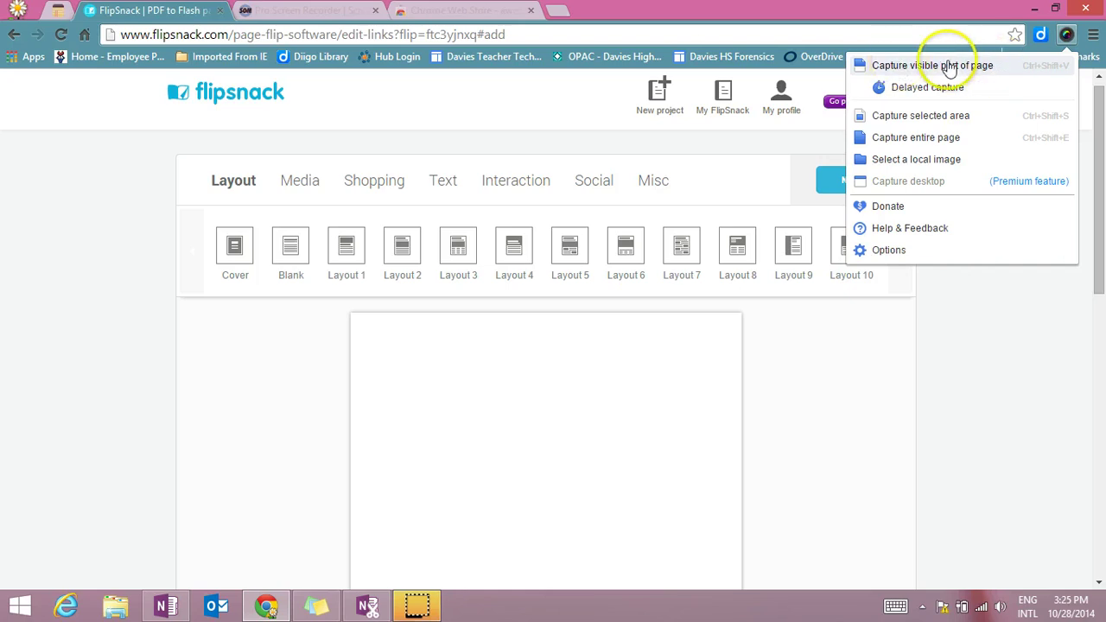
pyautogui.click(925, 117)
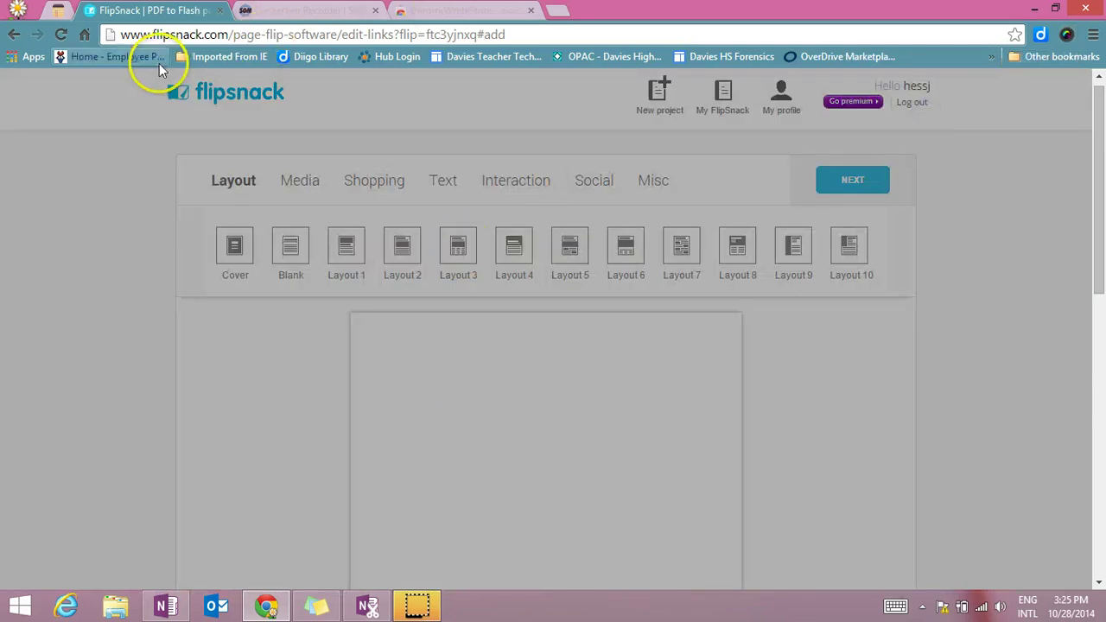
pyautogui.moveTo(155, 81); pyautogui.dragTo(948, 315)
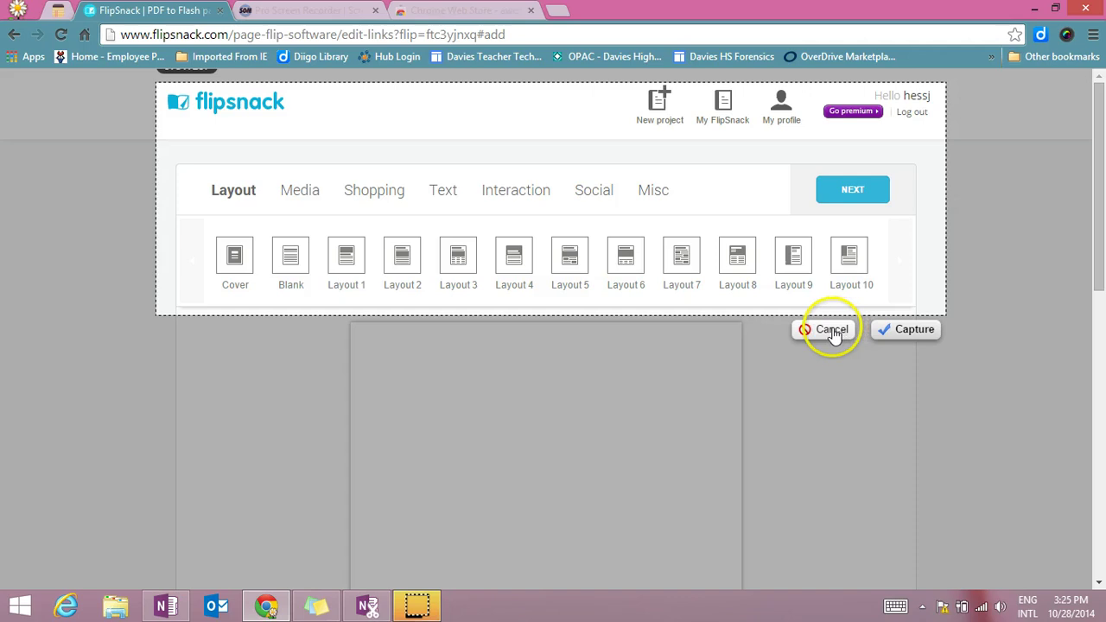
pyautogui.click(909, 330)
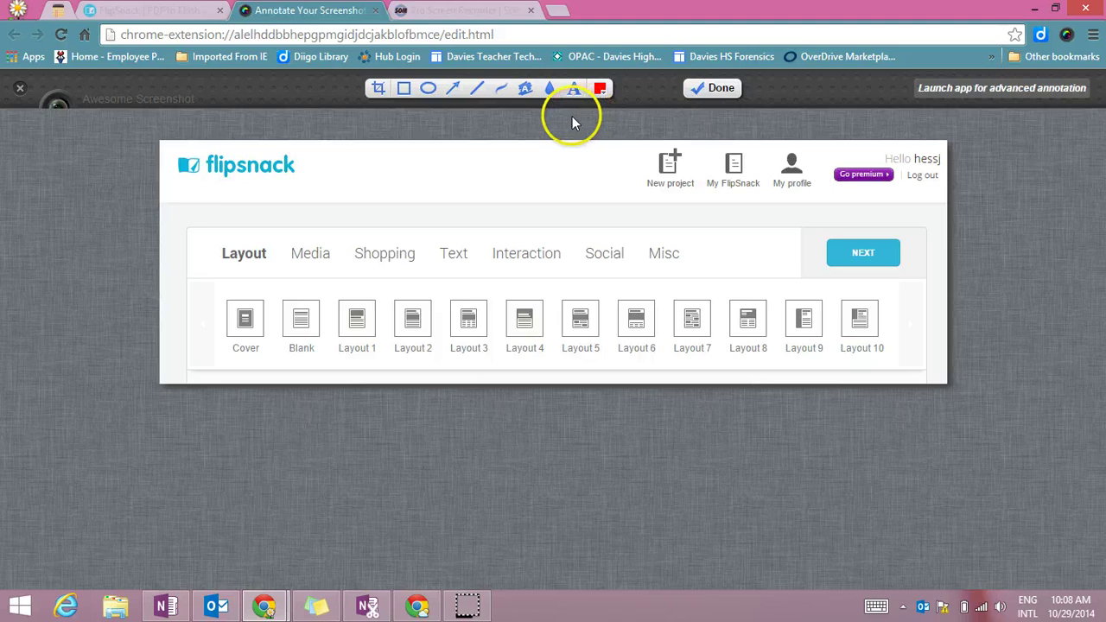
pyautogui.click(378, 88)
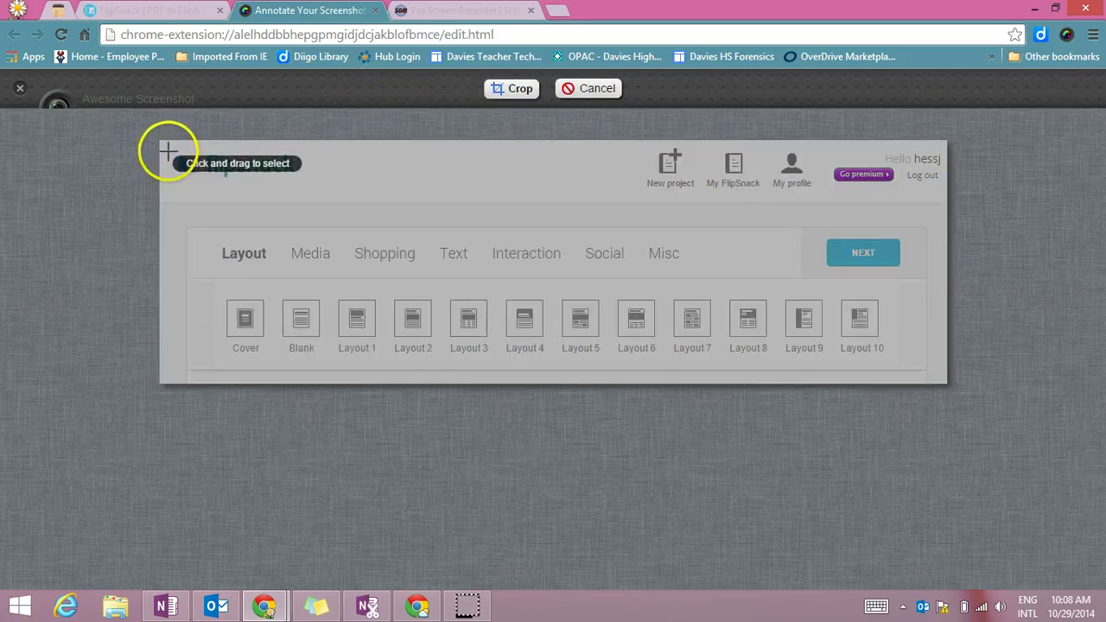
pyautogui.moveTo(162, 144); pyautogui.dragTo(905, 370)
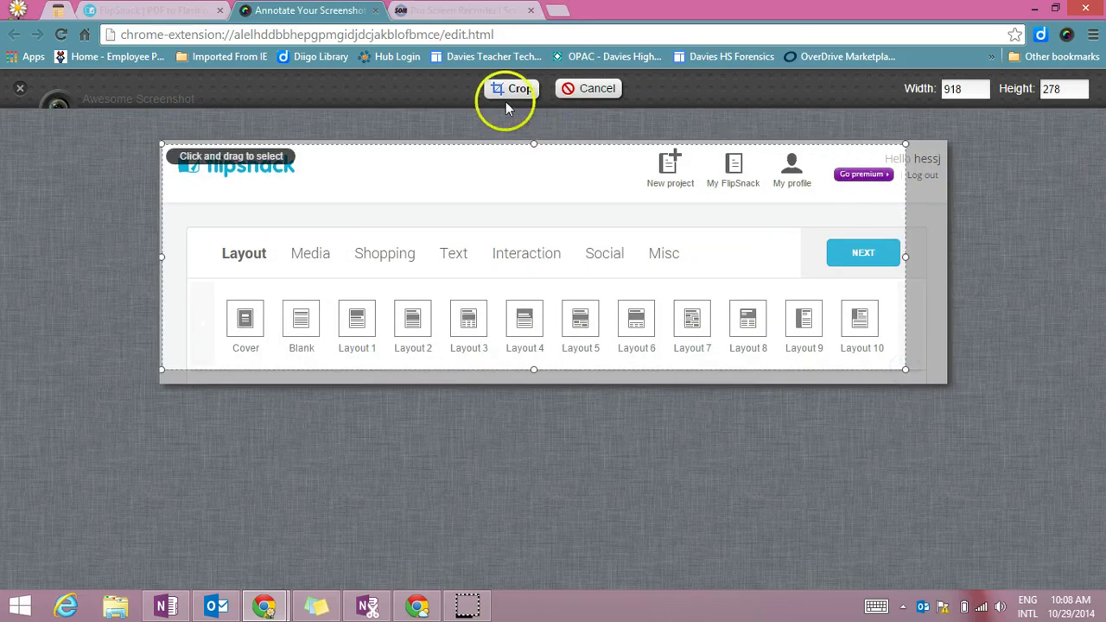
pyautogui.click(594, 99)
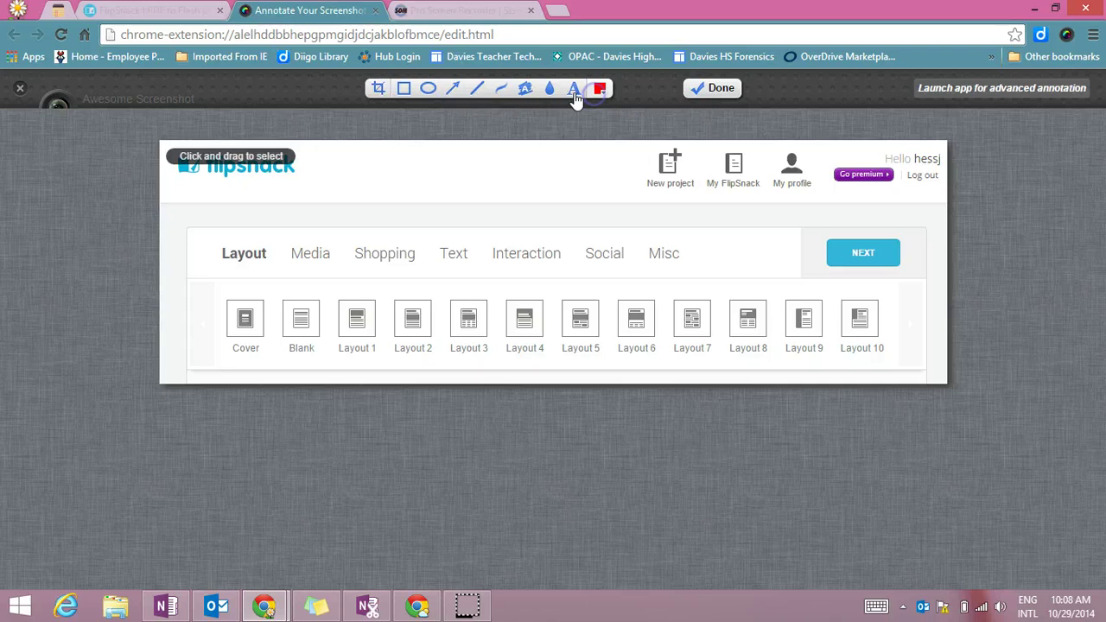
# Draw a red ellipse around the Layout heading in the screenshot
pyautogui.click(404, 94)
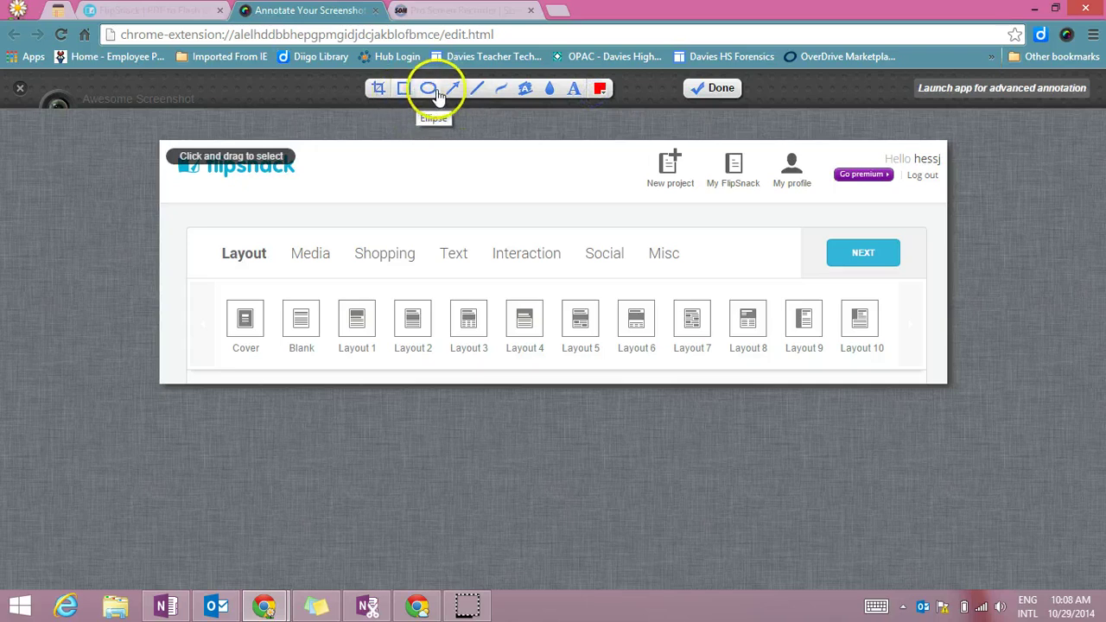
pyautogui.click(435, 92)
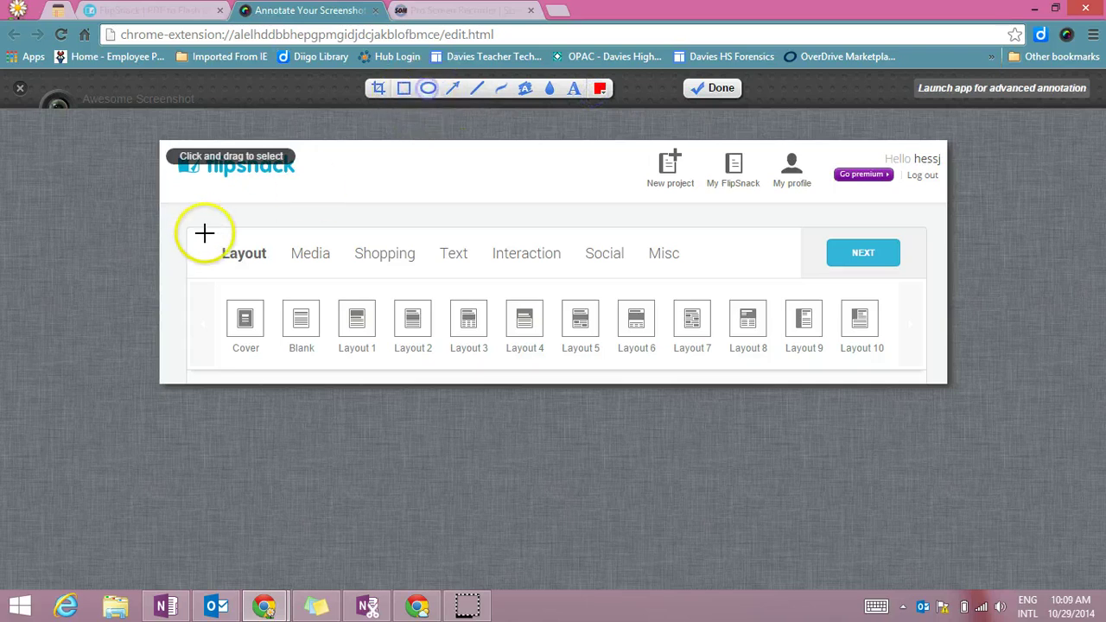
pyautogui.moveTo(204, 234); pyautogui.dragTo(286, 274)
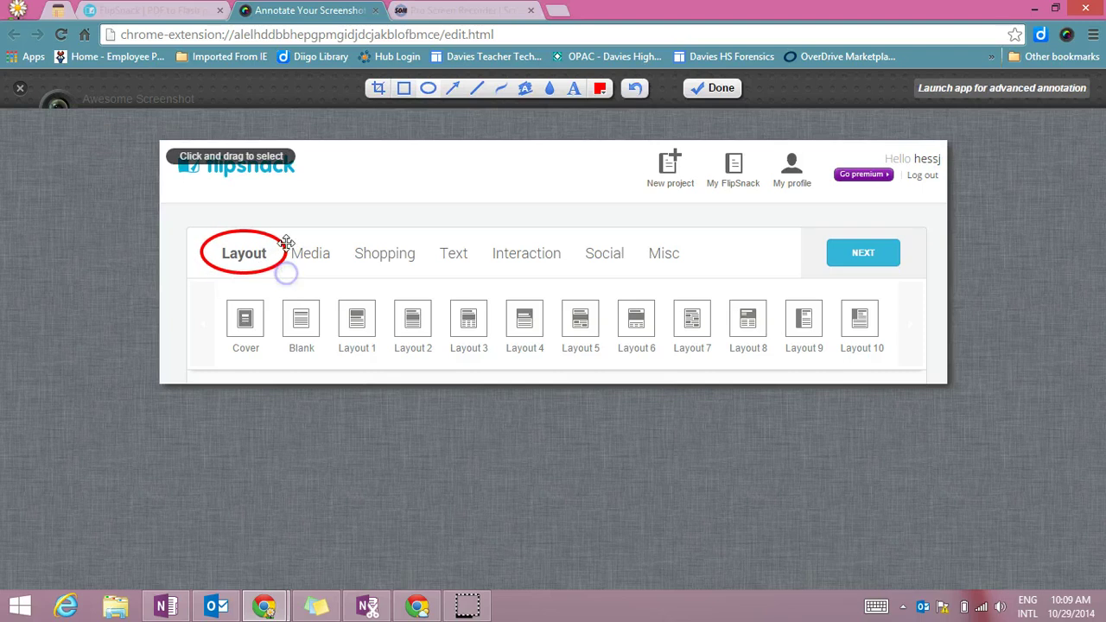
# Draw a straight red horizontal line in the blank header area and a freehand red zigzag below it
pyautogui.click(458, 97)
pyautogui.click(481, 94)
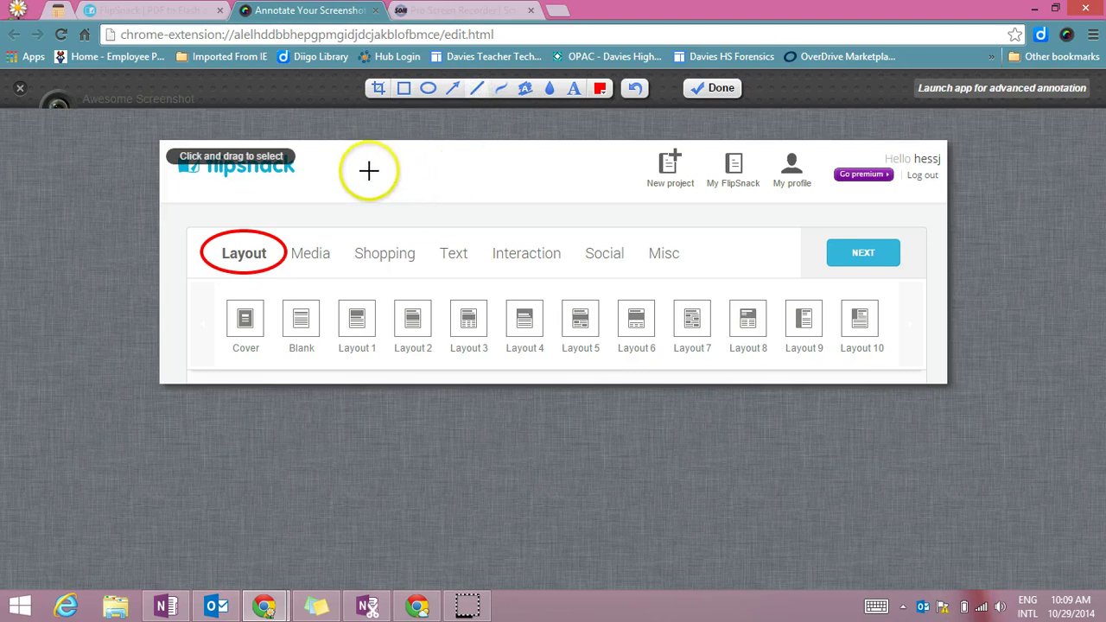
pyautogui.moveTo(369, 171); pyautogui.dragTo(454, 168)
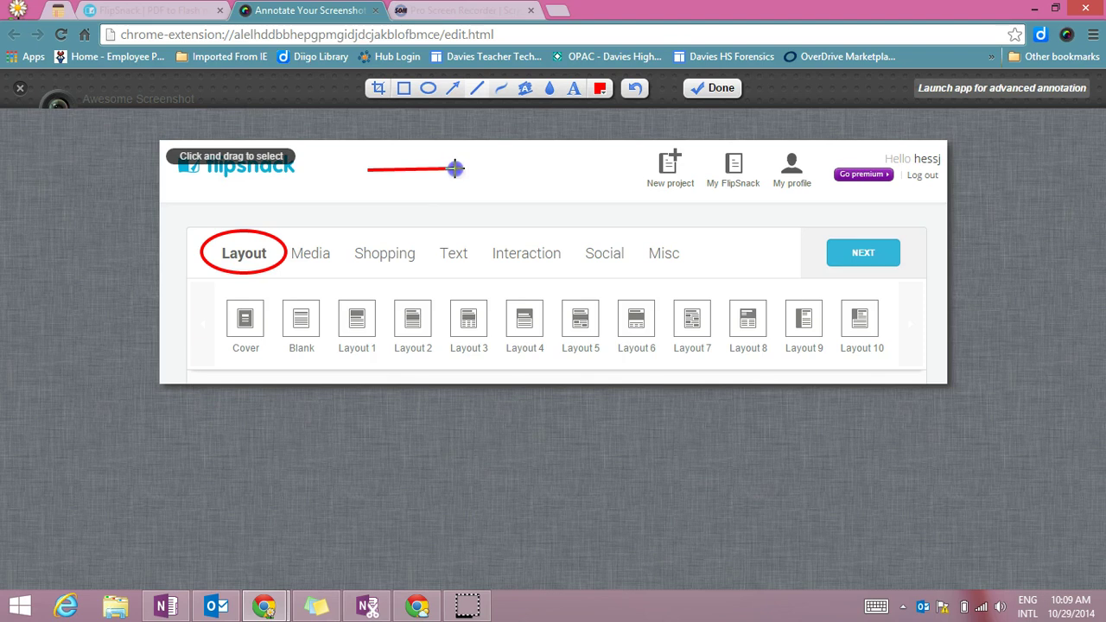
pyautogui.click(501, 88)
pyautogui.moveTo(374, 187)
pyautogui.mouseDown()
pyautogui.moveTo(461, 218)
pyautogui.moveTo(481, 204)
pyautogui.mouseUp()
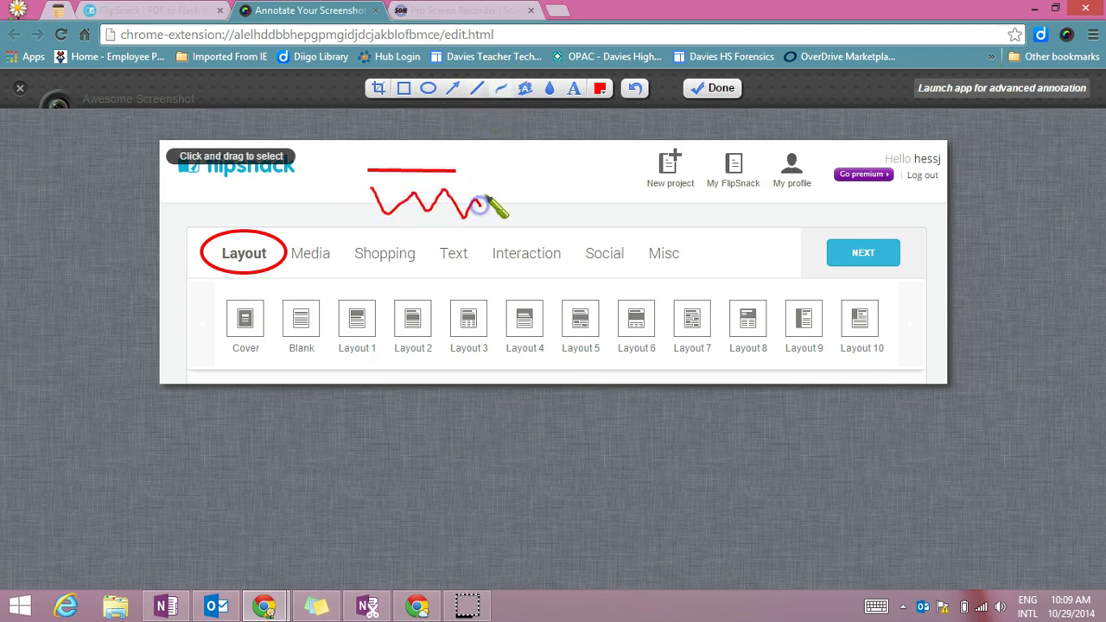
# Highlight the Social heading in red and blur the account's username in the screenshot header
pyautogui.click(527, 90)
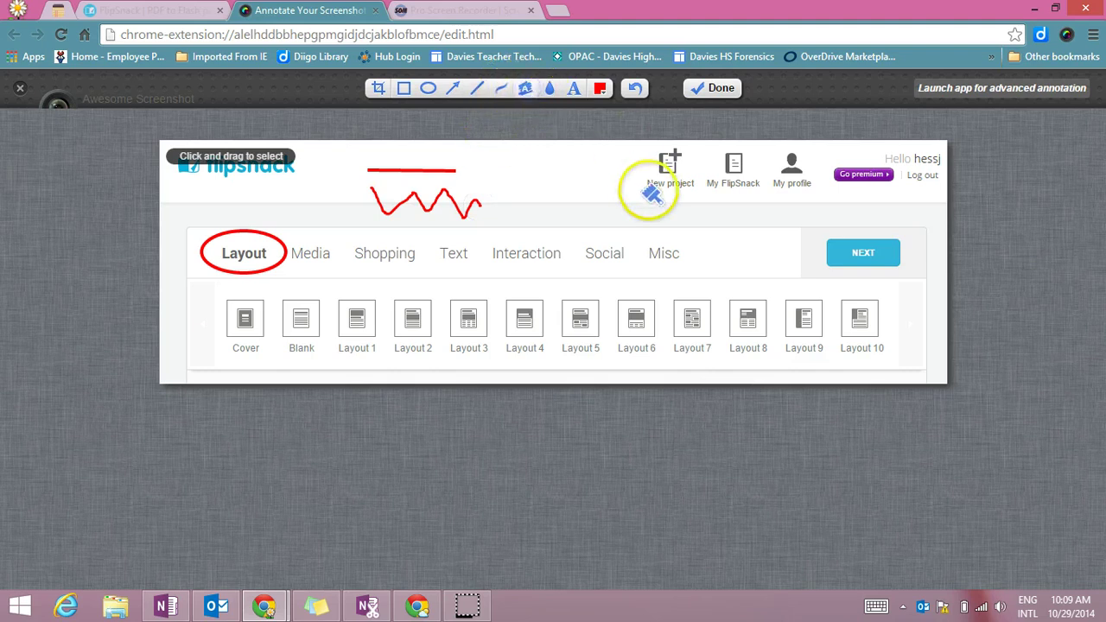
pyautogui.moveTo(585, 253); pyautogui.dragTo(637, 253)
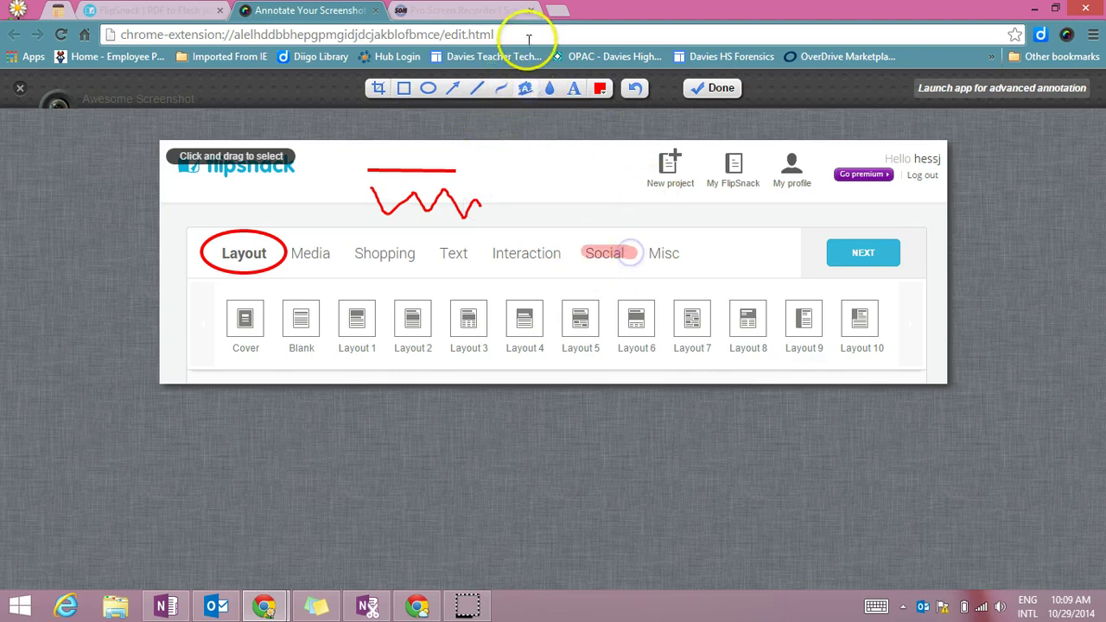
pyautogui.click(552, 93)
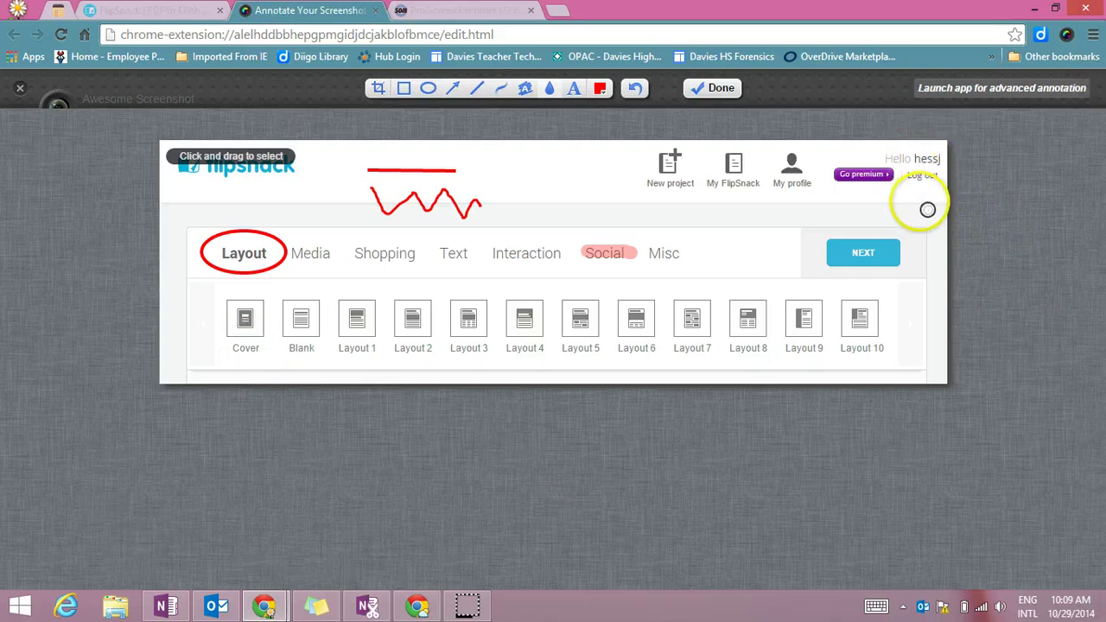
pyautogui.moveTo(917, 165); pyautogui.dragTo(932, 159)
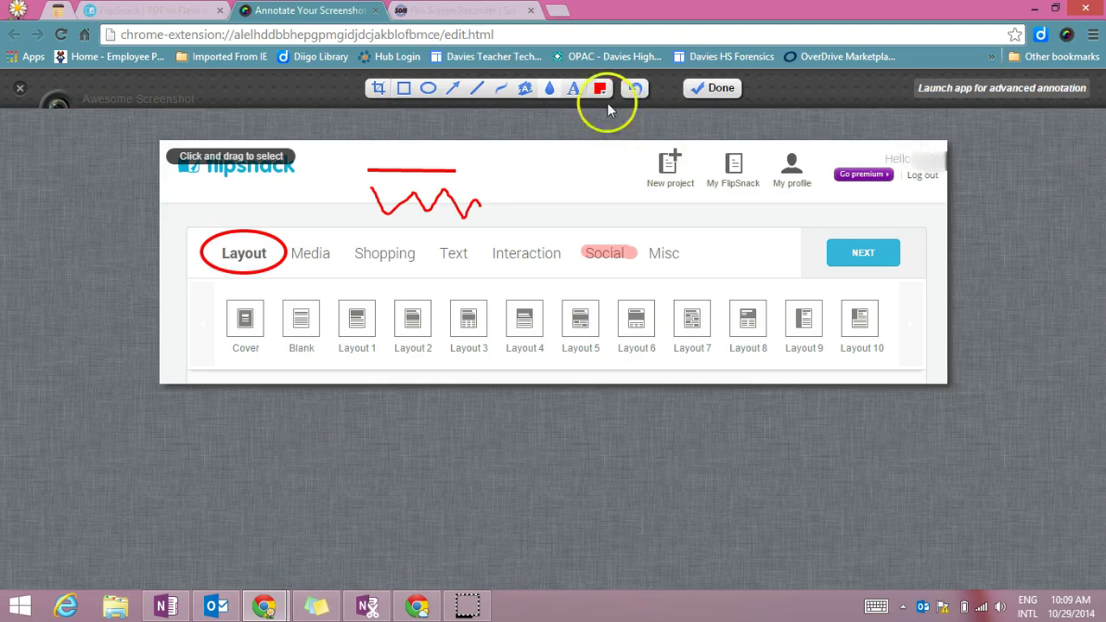
# Add the red text "Hello." in the header between the straight line and the New project icon
pyautogui.click(574, 88)
pyautogui.click(531, 166)
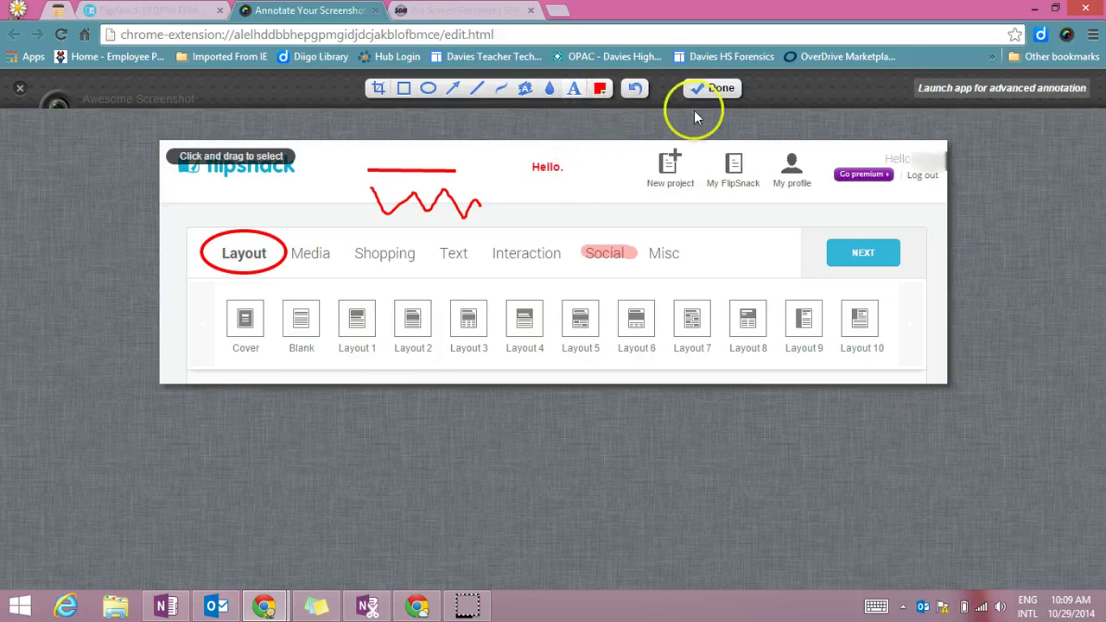
pyautogui.click(602, 89)
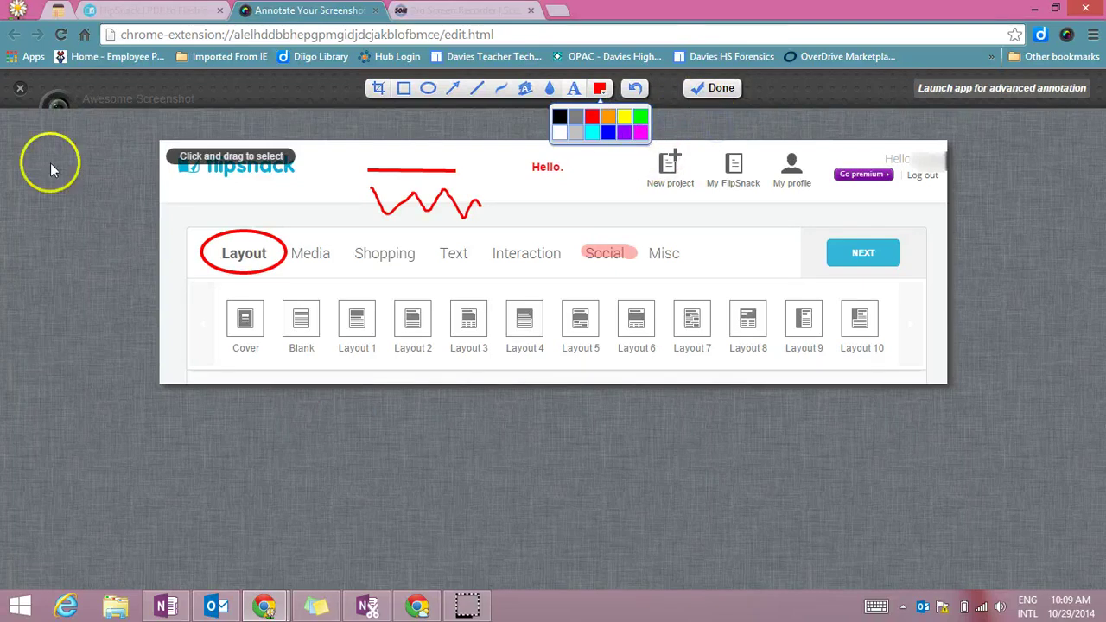
pyautogui.click(604, 90)
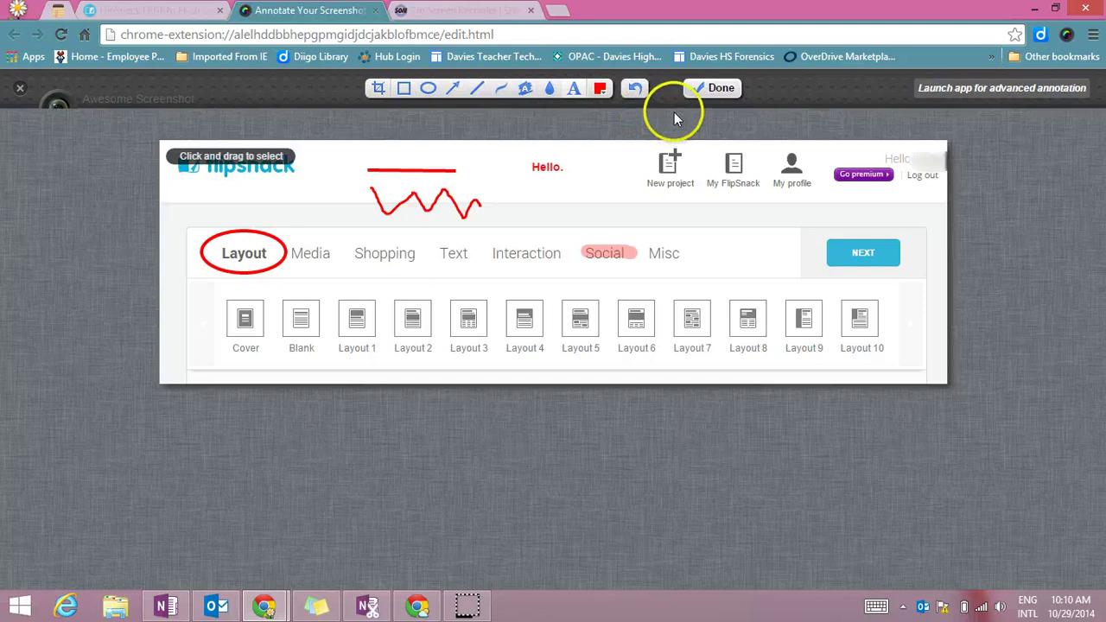
# Finish annotating and send the screenshot to the clipboard and the printer
pyautogui.click(712, 92)
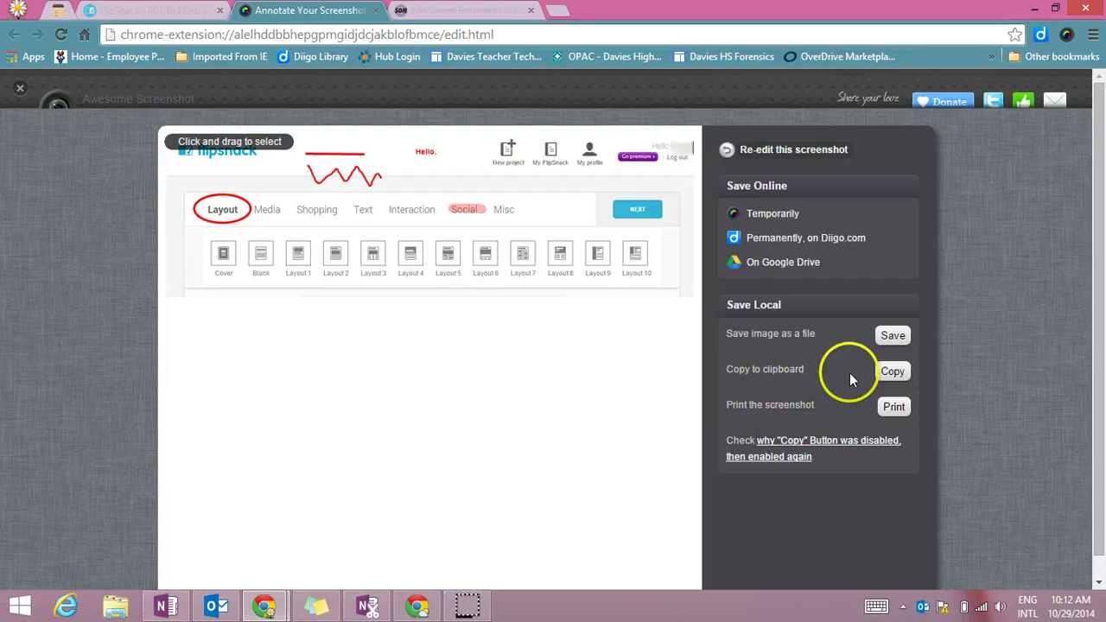
pyautogui.click(894, 374)
pyautogui.click(890, 410)
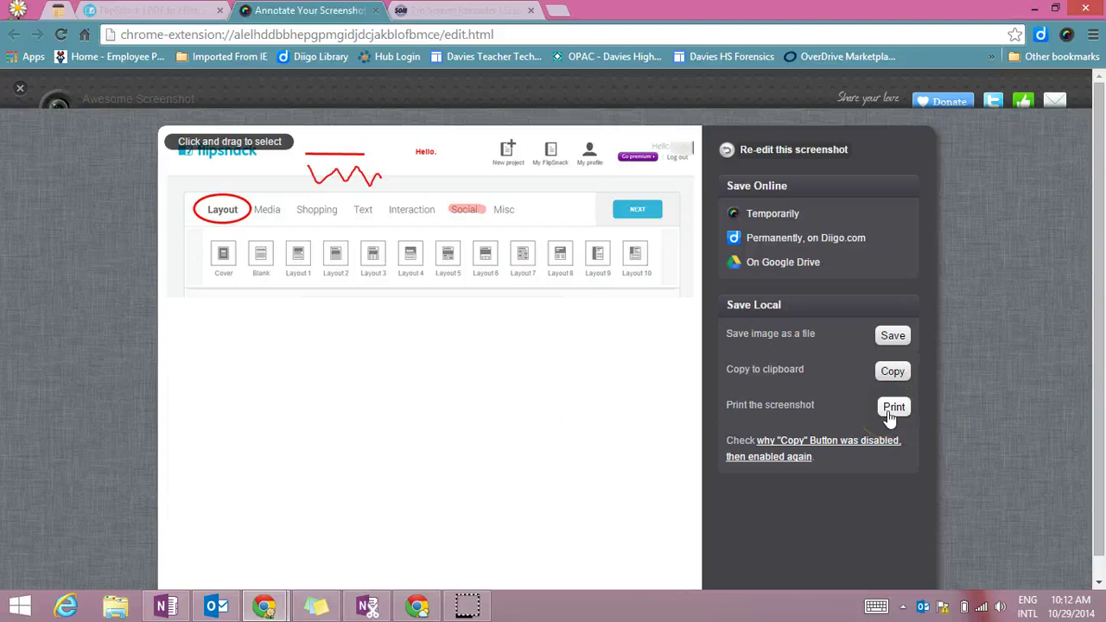